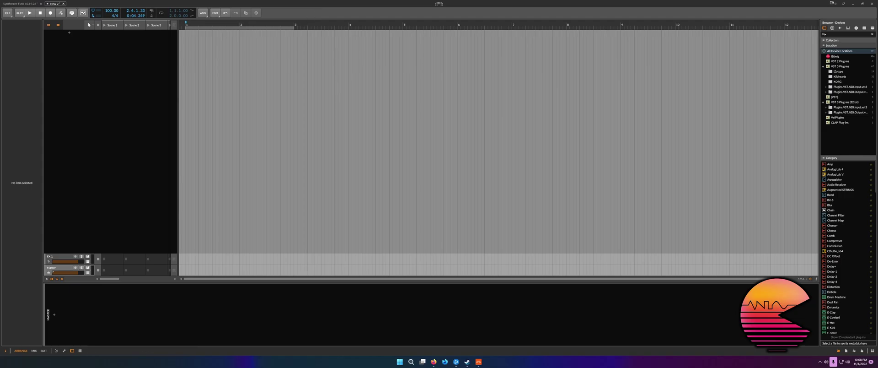
- Paste the 'untitled' audio clip onto a new audio track spanning bars 1–2
{"action": "key", "text": "ctrl+v"}
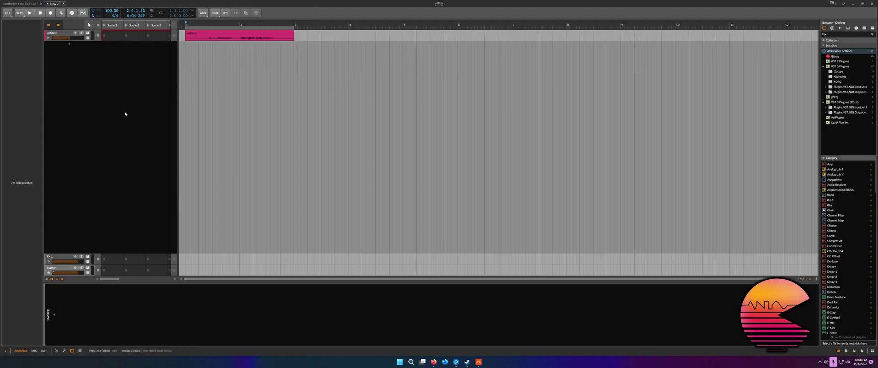
- Play the 'untitled' clip through once, stop, then show the Voice track's inspector
{"action": "left_click", "coordinate": [209, 33]}
{"action": "left_click", "coordinate": [208, 34]}
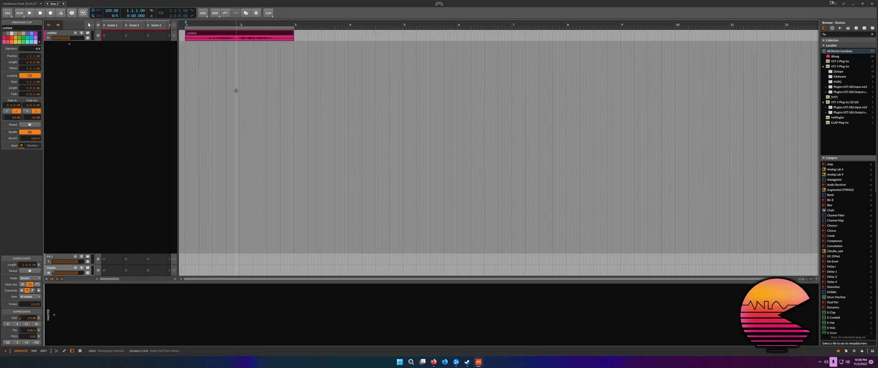
{"action": "key", "text": "space"}
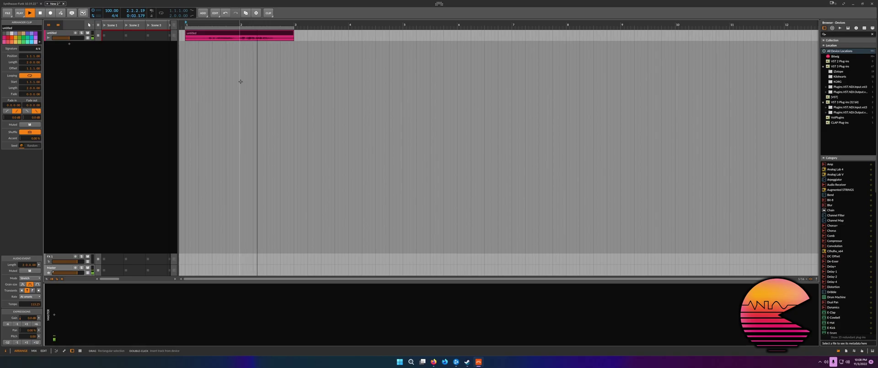
{"action": "key", "text": "space"}
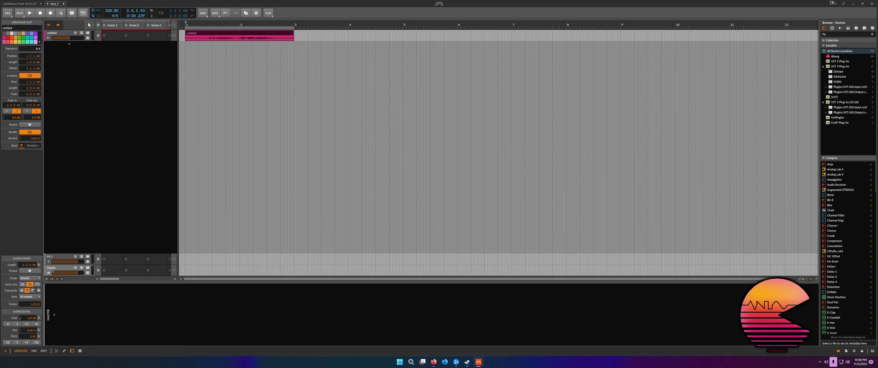
{"action": "left_click", "coordinate": [363, 165]}
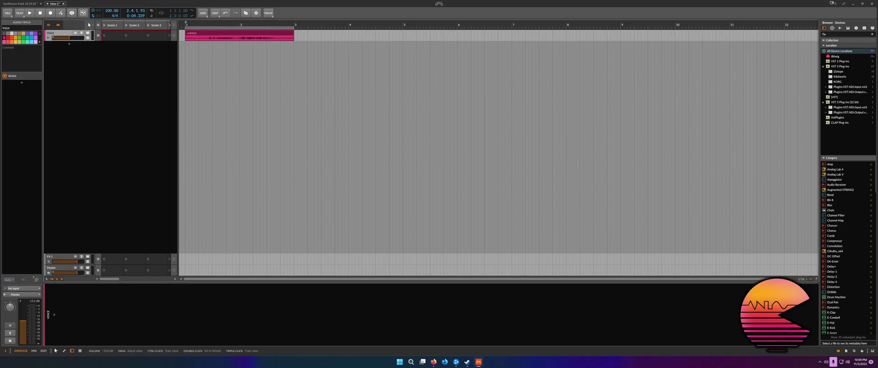
- Insert a Compressor on the Voice track and raise its output gain to +0.8 dB
{"action": "left_click", "coordinate": [54, 314]}
{"action": "type", "text": "comp"}
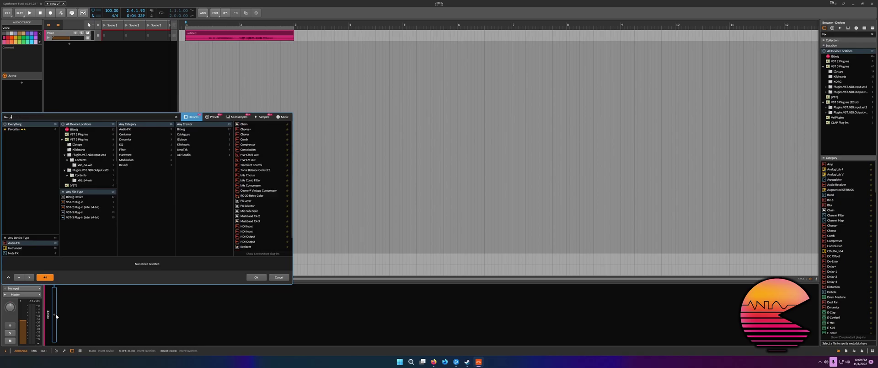
{"action": "key", "text": "Down"}
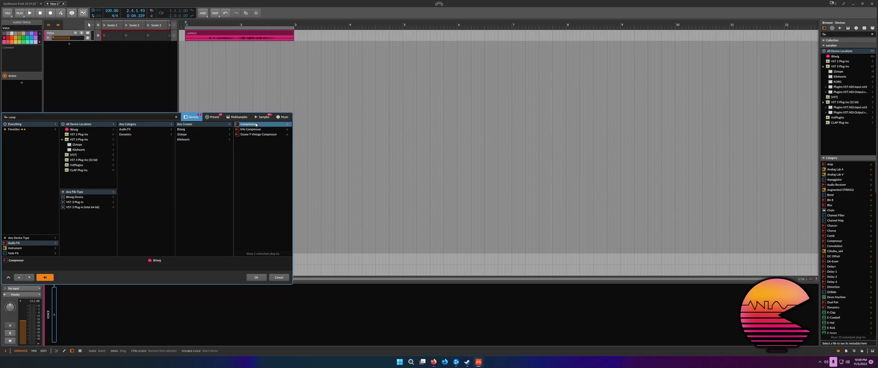
{"action": "key", "text": "Return"}
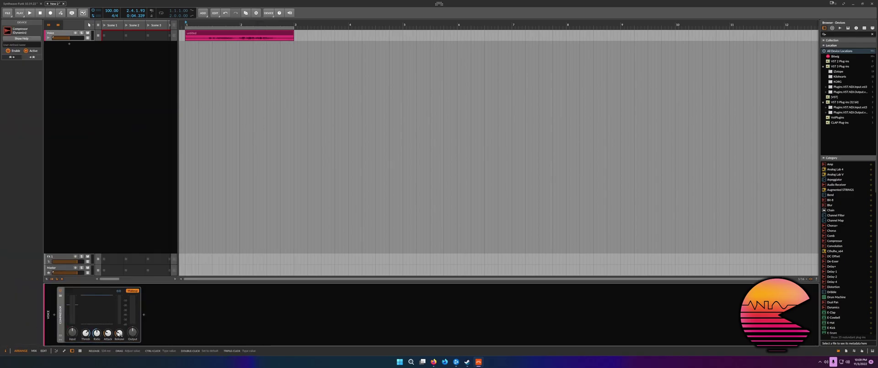
{"action": "left_click_drag", "start_coordinate": [132, 332], "coordinate": [132, 330]}
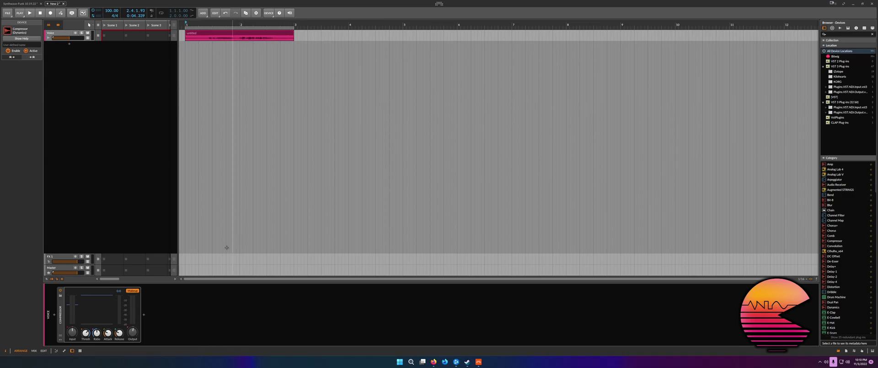
{"action": "left_click", "coordinate": [243, 35]}
- Add a Vocoder after the Compressor on the Voice track
{"action": "left_click", "coordinate": [144, 314]}
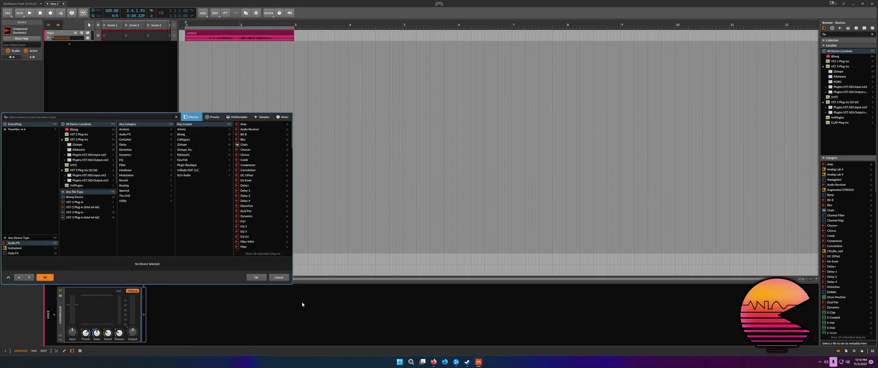
{"action": "type", "text": "voc"}
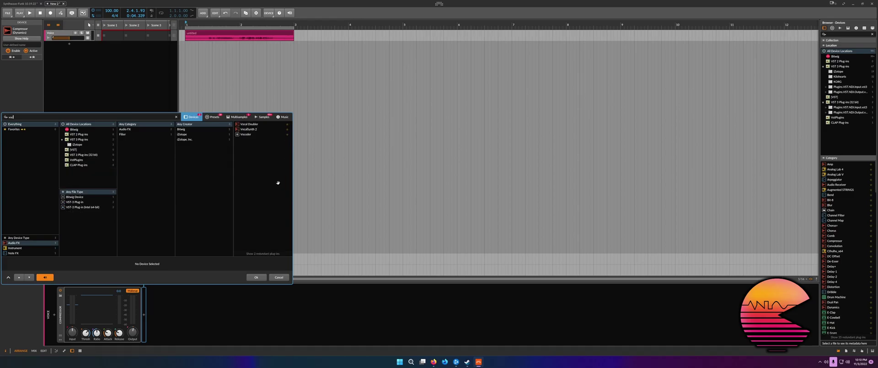
{"action": "double_click", "coordinate": [243, 135]}
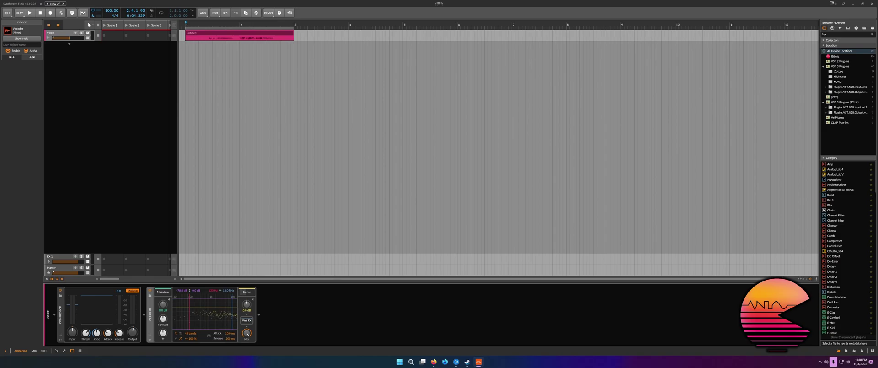
{"action": "left_click", "coordinate": [124, 210]}
{"action": "left_click", "coordinate": [155, 222]}
{"action": "left_click", "coordinate": [211, 33]}
- Play the Voice clip with the Vocoder active, then again with the Vocoder bypassed
{"action": "key", "text": "space"}
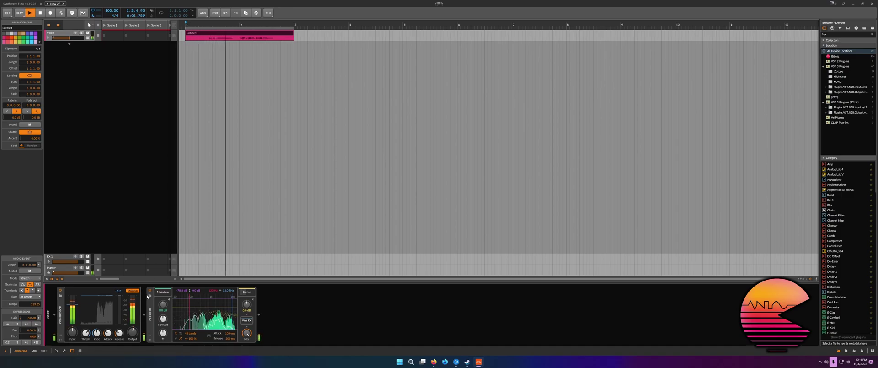
{"action": "key", "text": "space"}
{"action": "left_click", "coordinate": [149, 290]}
{"action": "key", "text": "space"}
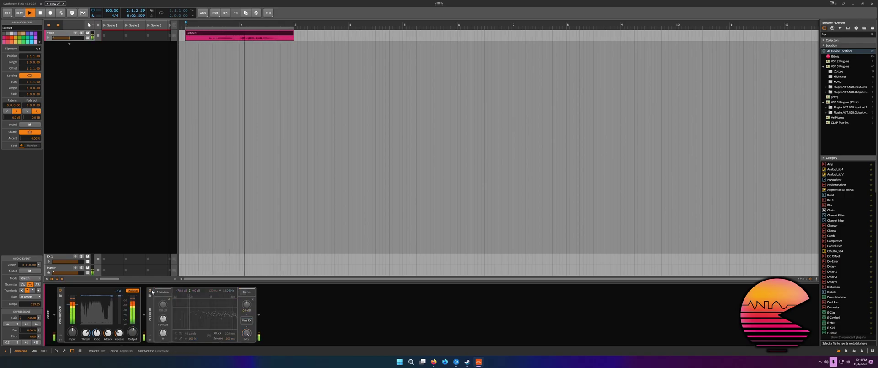
{"action": "key", "text": "space"}
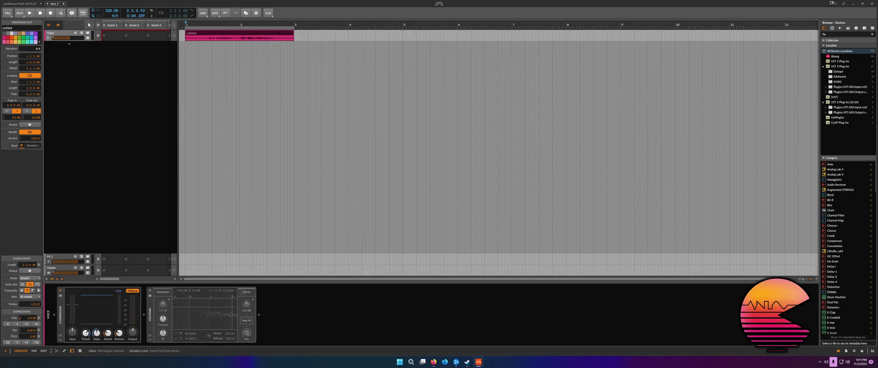
- Reselect the Vocoder device and create a new instrument track
{"action": "left_click", "coordinate": [364, 203]}
{"action": "left_click", "coordinate": [100, 78]}
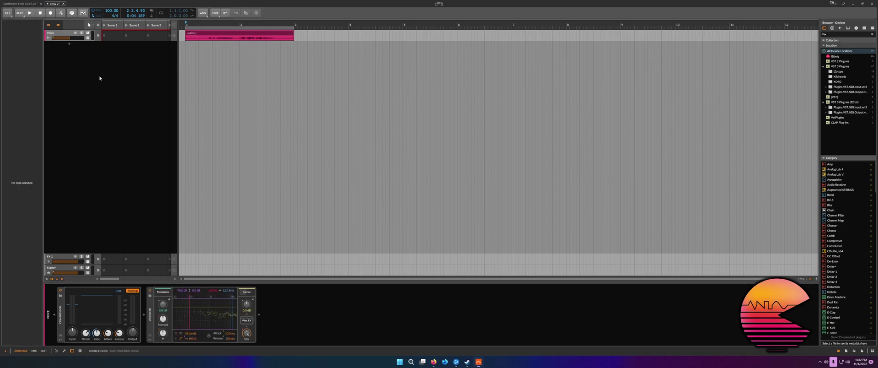
{"action": "left_click", "coordinate": [158, 313]}
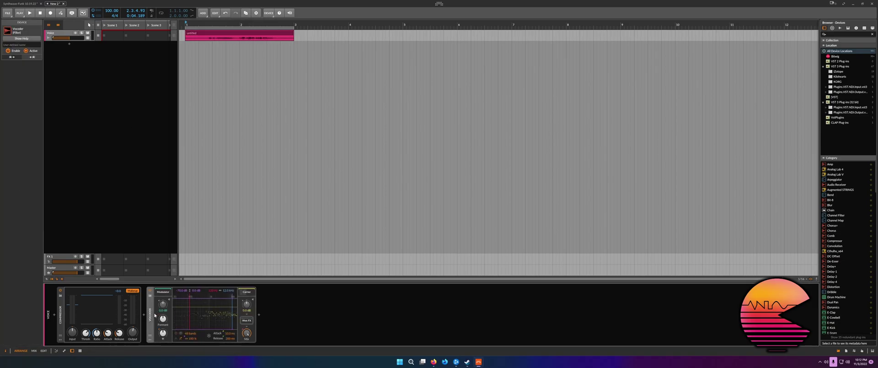
{"action": "double_click", "coordinate": [59, 46]}
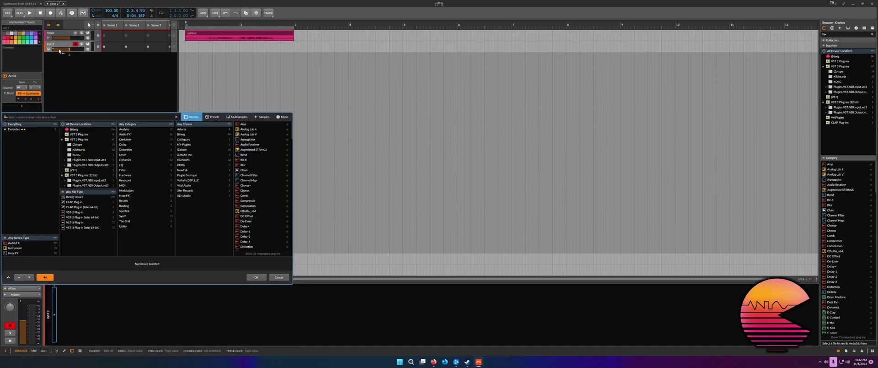
- Load Polysynth onto the new instrument track via a 'pol' search, then deselect it
{"action": "type", "text": "pol"}
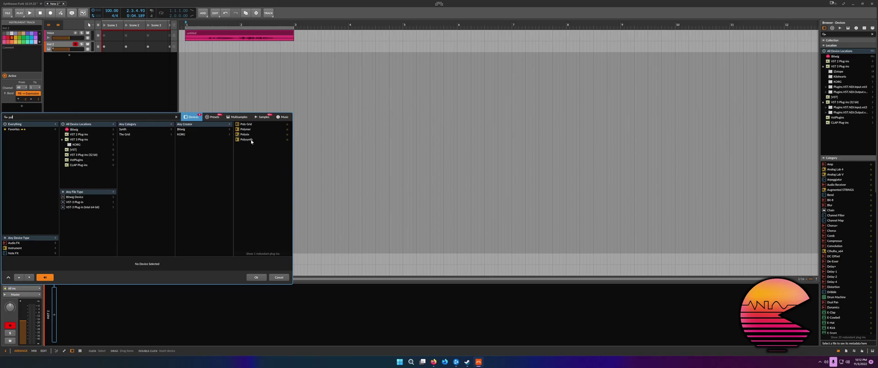
{"action": "double_click", "coordinate": [250, 140]}
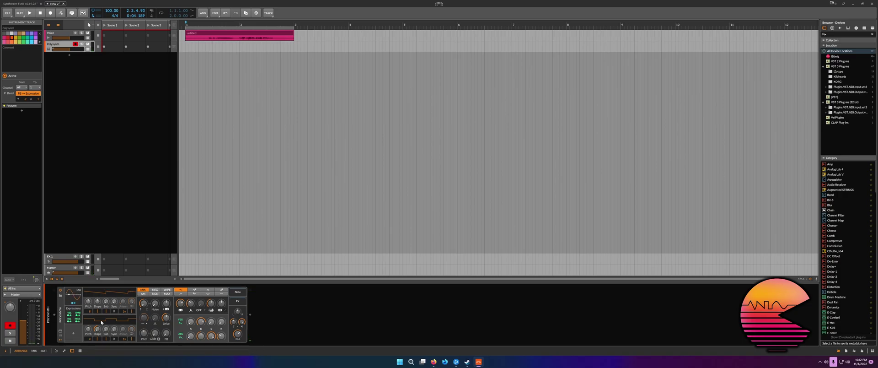
{"action": "key", "text": "Escape"}
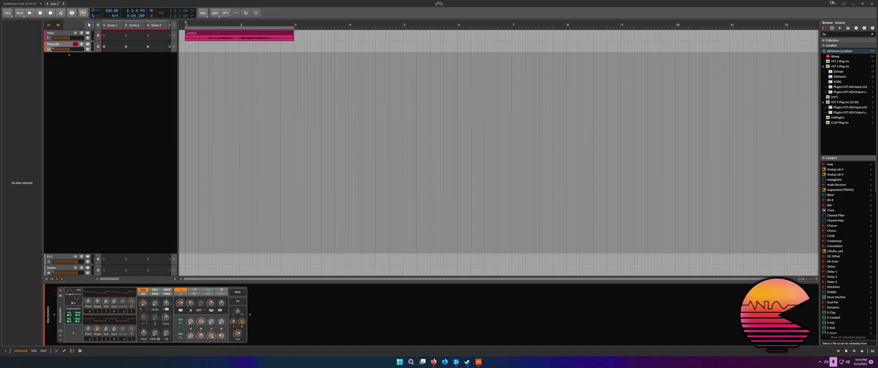
- Switch from the Polysynth track back to Voice and select its Vocoder device
{"action": "left_click", "coordinate": [57, 47]}
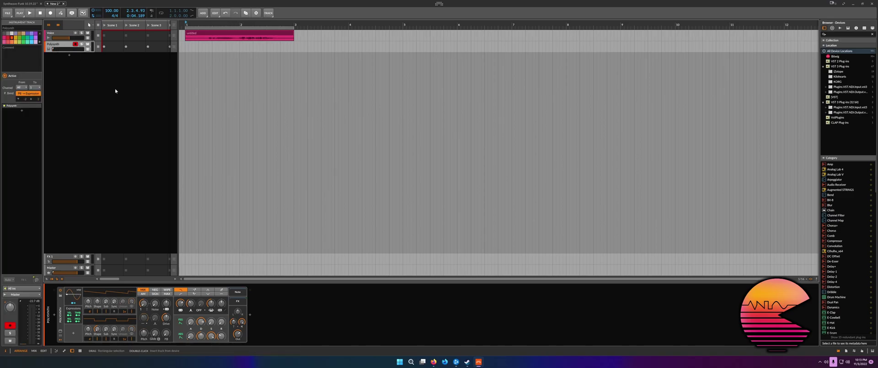
{"action": "left_click", "coordinate": [65, 33]}
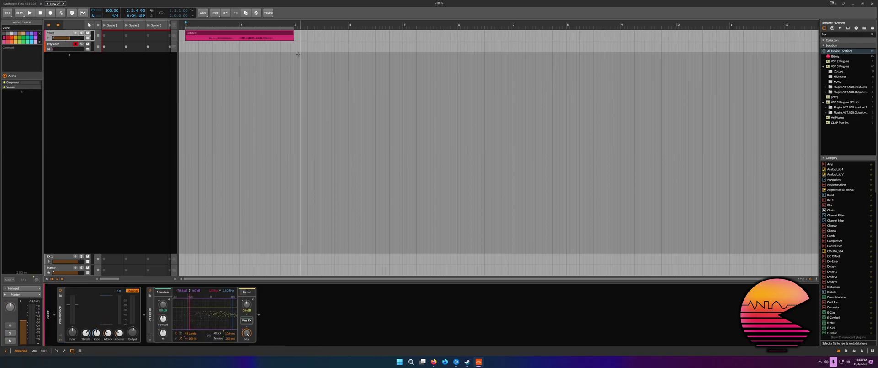
{"action": "left_click", "coordinate": [150, 315]}
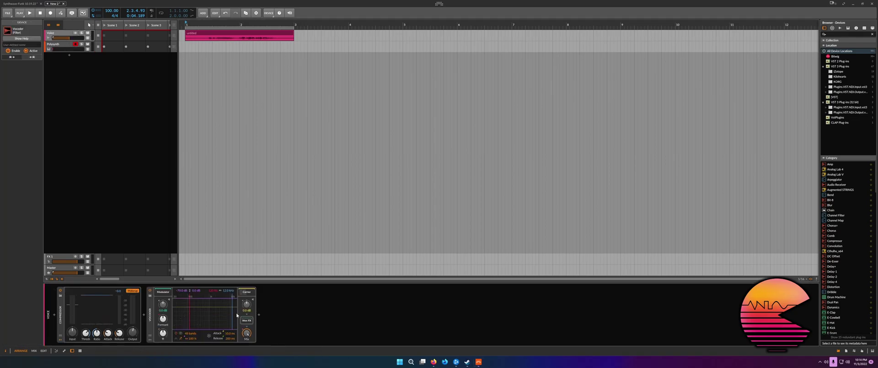
{"action": "left_click", "coordinate": [226, 32]}
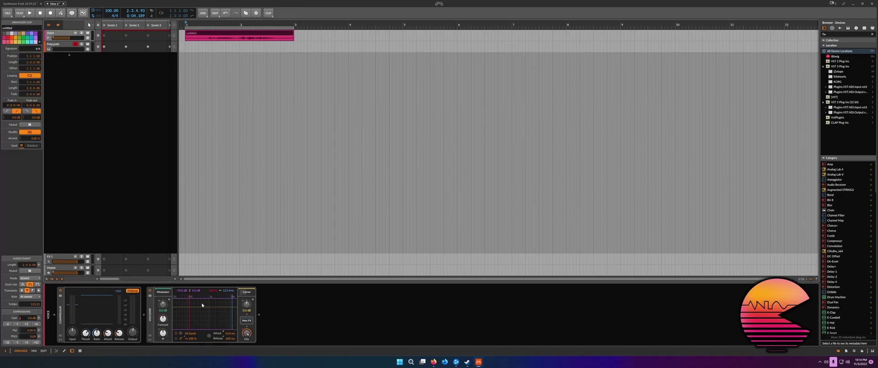
{"action": "left_click", "coordinate": [152, 311]}
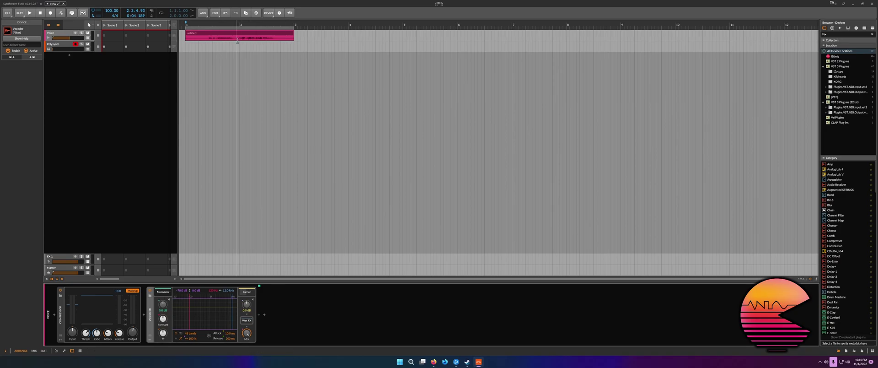
- Expand the Vocoder's carrier chain, try Brown Noise, then set the Audio Receiver to Polysynth (PRE)
{"action": "left_click", "coordinate": [246, 292]}
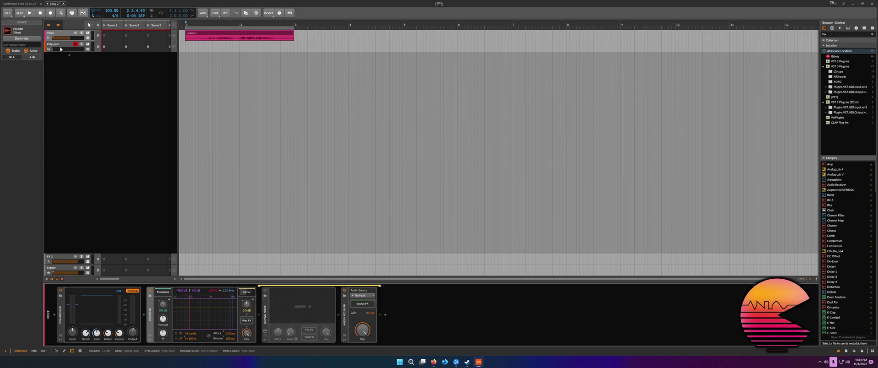
{"action": "left_click", "coordinate": [48, 52]}
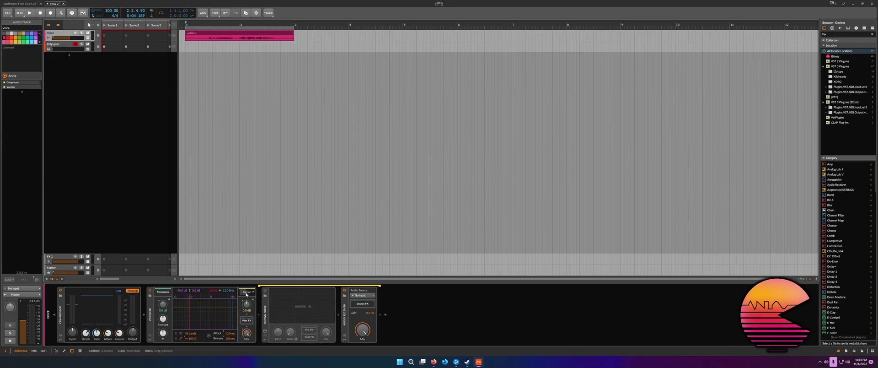
{"action": "left_click", "coordinate": [266, 291]}
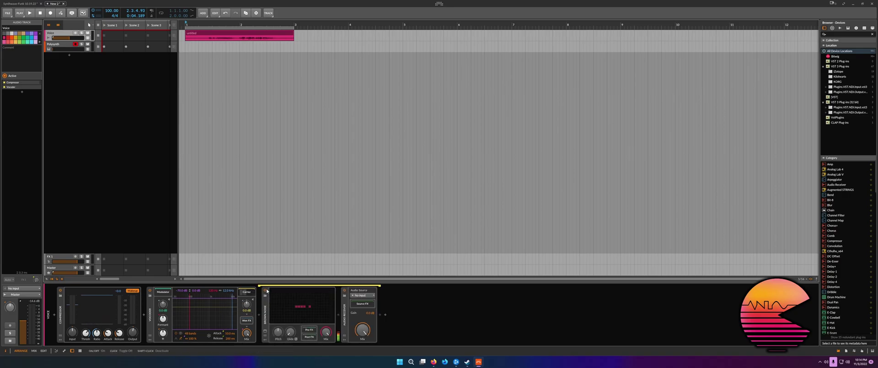
{"action": "left_click", "coordinate": [265, 291]}
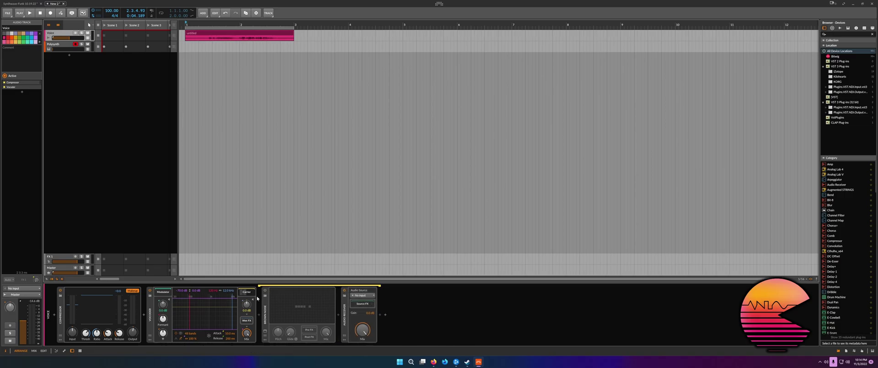
{"action": "left_click", "coordinate": [362, 296]}
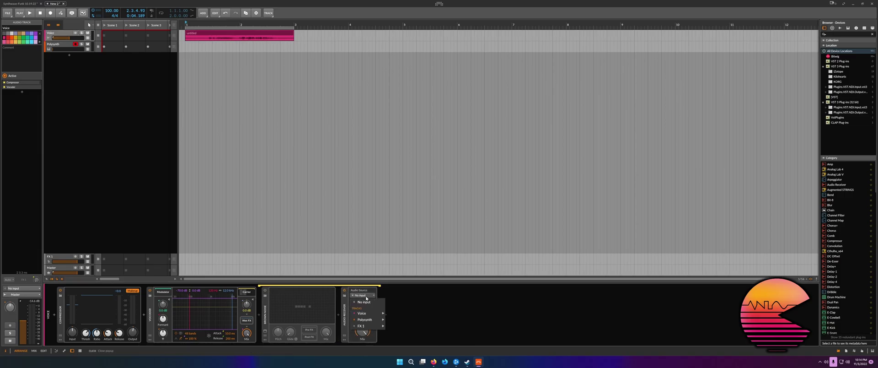
{"action": "mouse_move", "coordinate": [374, 319]}
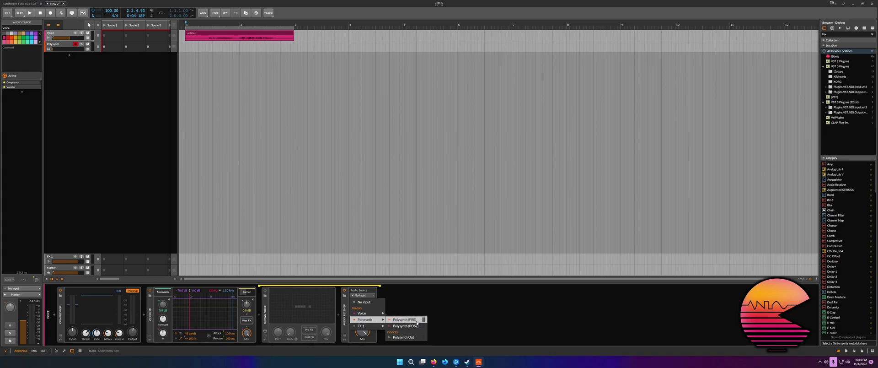
{"action": "left_click", "coordinate": [418, 319]}
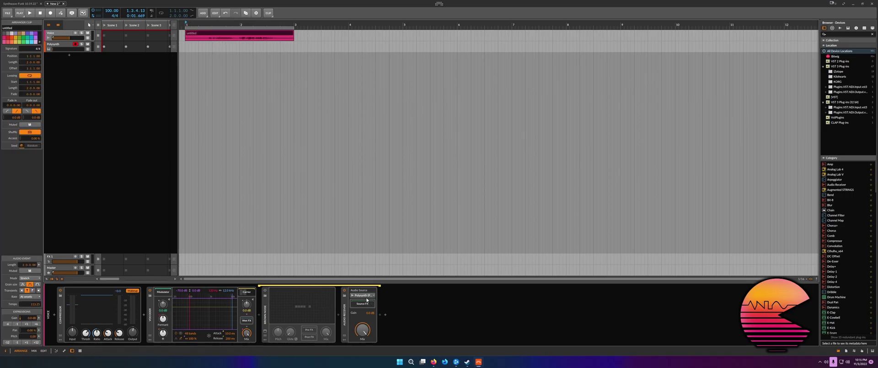
{"action": "key", "text": "space"}
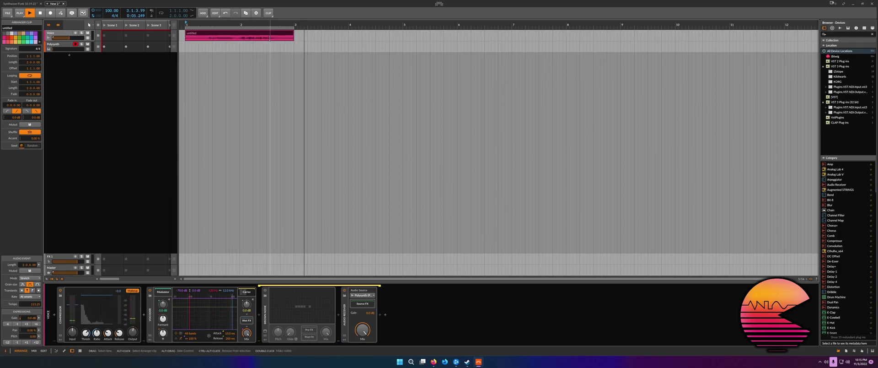
{"action": "key", "text": "space"}
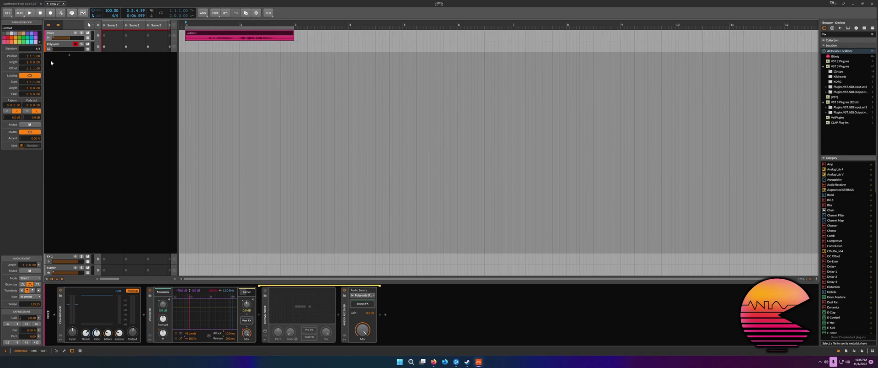
{"action": "left_click", "coordinate": [58, 47]}
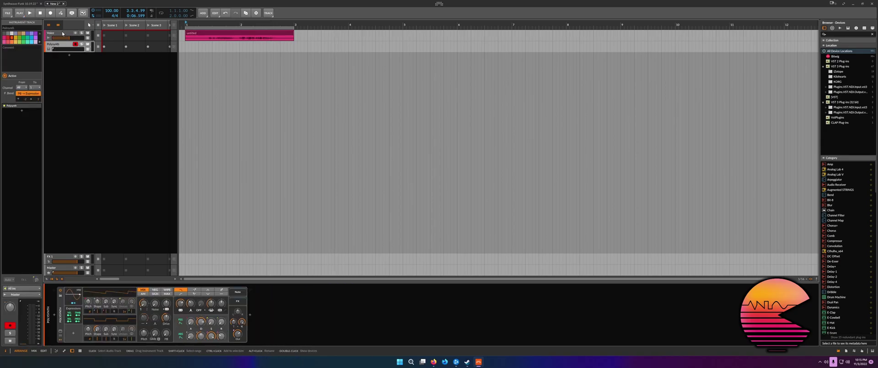
{"action": "left_click", "coordinate": [58, 34]}
{"action": "left_click", "coordinate": [244, 34]}
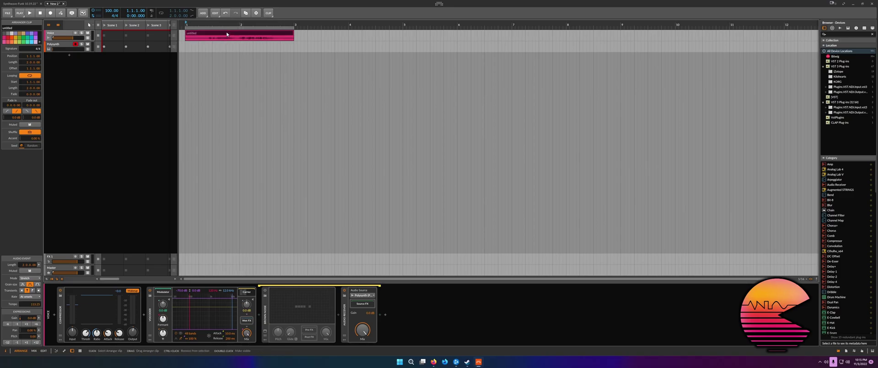
{"action": "left_click", "coordinate": [61, 47]}
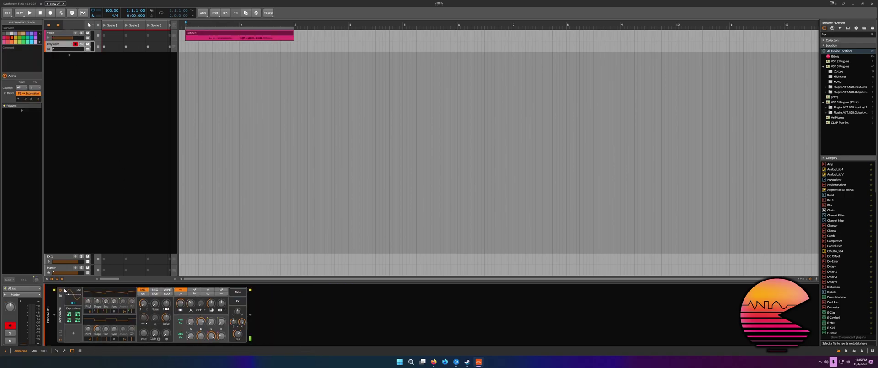
{"action": "left_click", "coordinate": [67, 33]}
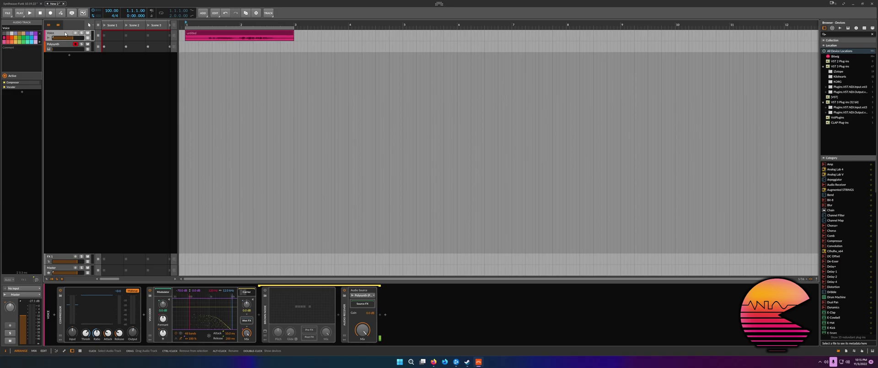
{"action": "key", "text": "space"}
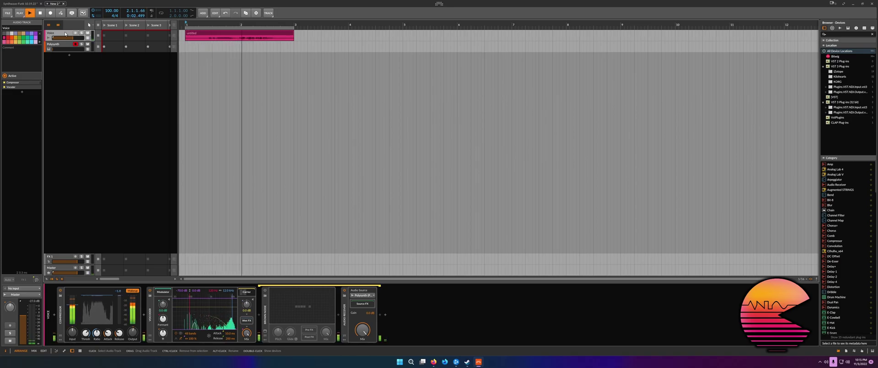
{"action": "key", "text": "space"}
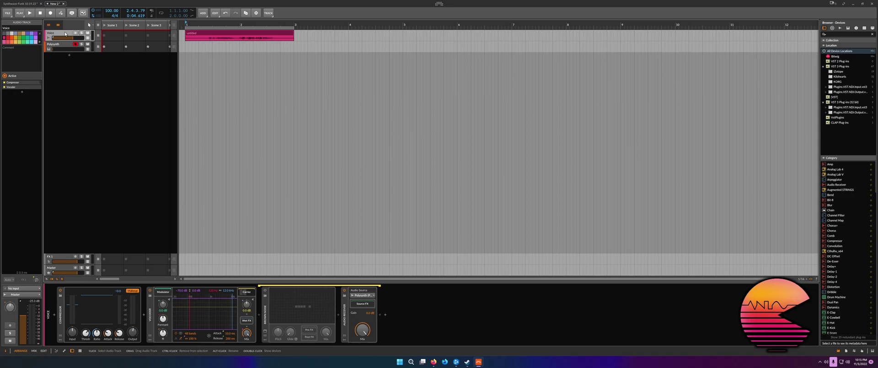
{"action": "key", "text": "space"}
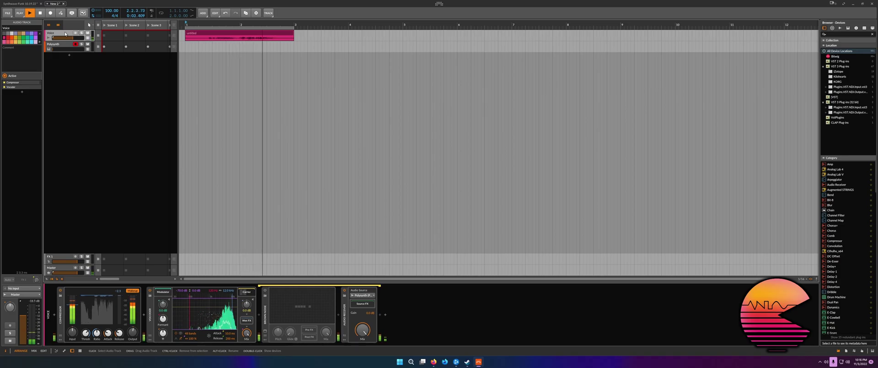
{"action": "key", "text": "space"}
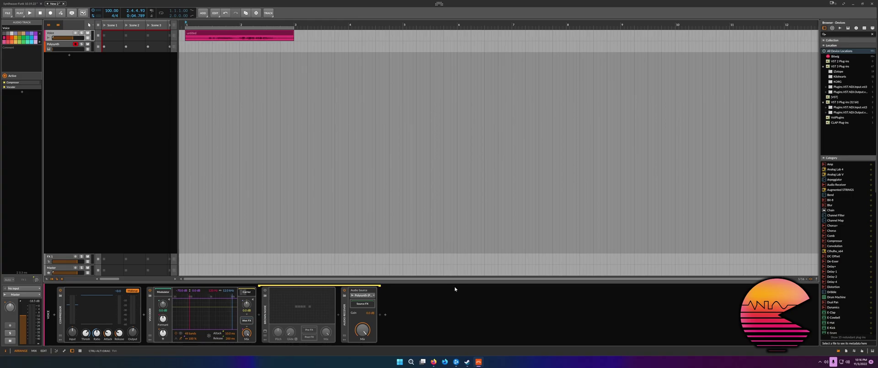
- Insert the Serum instrument at the end of the synth track's chain
{"action": "left_click", "coordinate": [60, 46]}
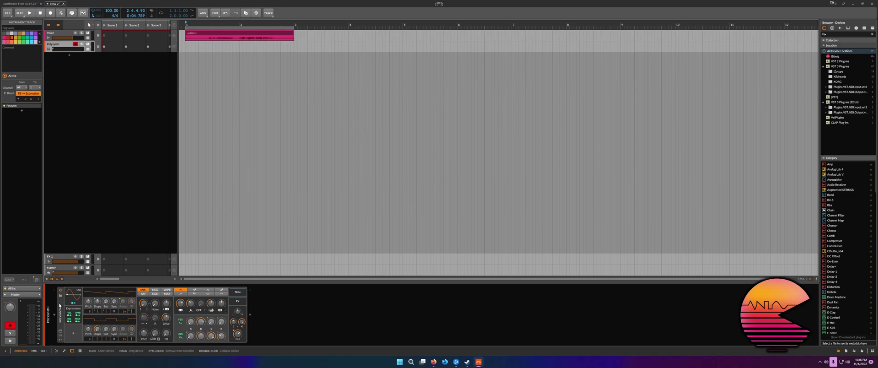
{"action": "left_click", "coordinate": [250, 314]}
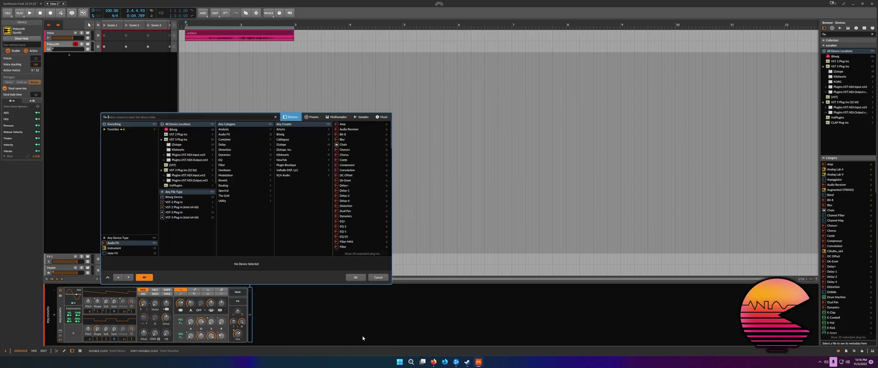
{"action": "type", "text": "se"}
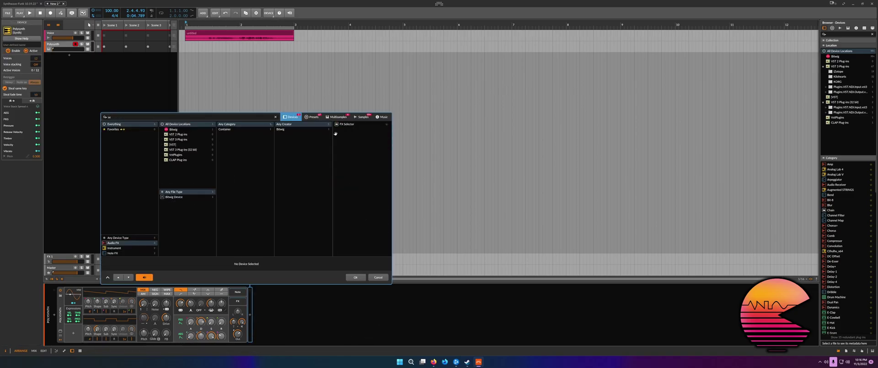
{"action": "left_click", "coordinate": [158, 237]}
{"action": "double_click", "coordinate": [352, 124]}
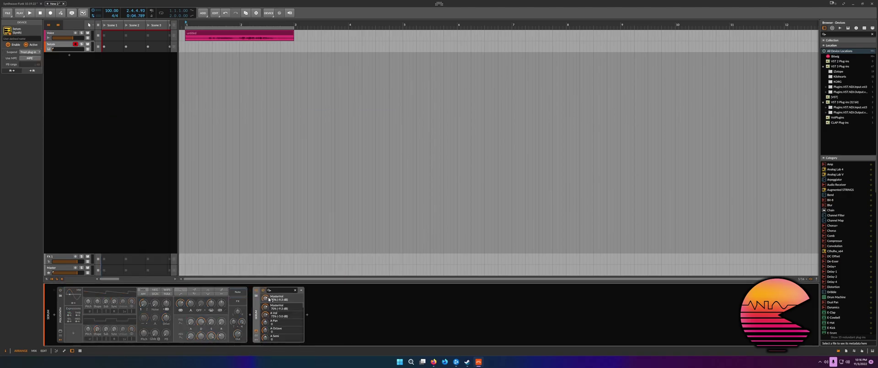
- Load Serum's Wakapedia - Vocoder 01 Aurora preset and close the plugin window
{"action": "left_click", "coordinate": [485, 98]}
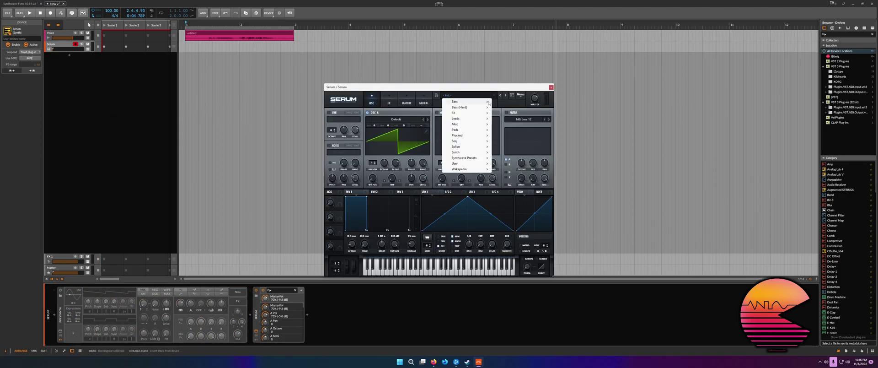
{"action": "mouse_move", "coordinate": [476, 169]}
{"action": "left_click", "coordinate": [566, 207]}
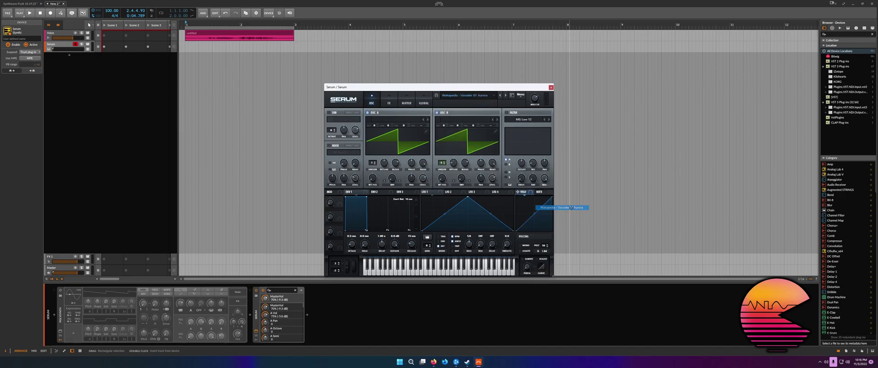
{"action": "left_click_drag", "start_coordinate": [514, 88], "coordinate": [603, 105]}
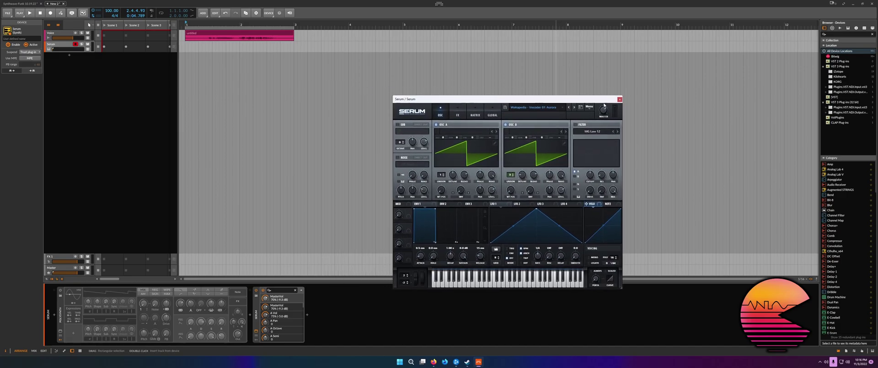
{"action": "left_click", "coordinate": [619, 100]}
{"action": "left_click", "coordinate": [343, 83]}
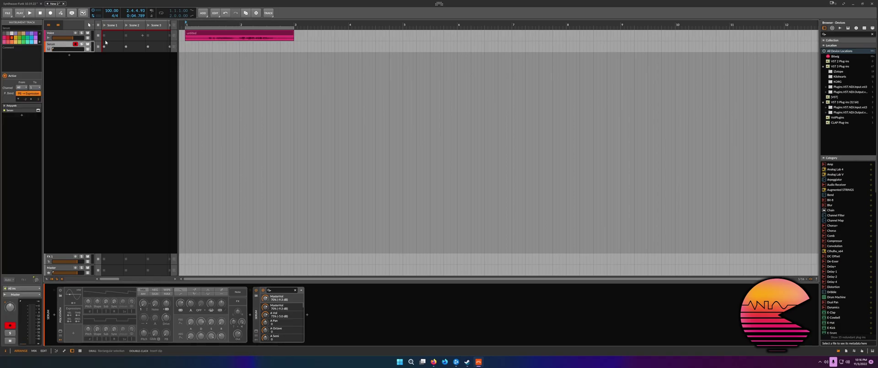
- Select the Voice track and play the opening bars through its Compressor–Vocoder chain
{"action": "key", "text": "Up"}
{"action": "left_click", "coordinate": [59, 45]}
{"action": "left_click", "coordinate": [264, 306]}
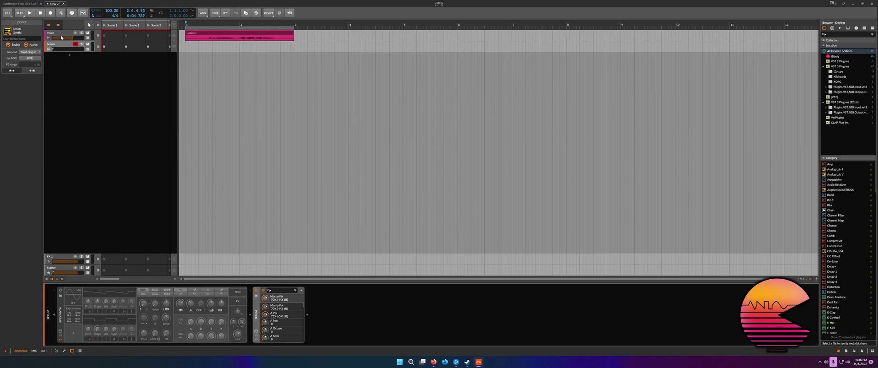
{"action": "key", "text": "Up"}
{"action": "key", "text": "space"}
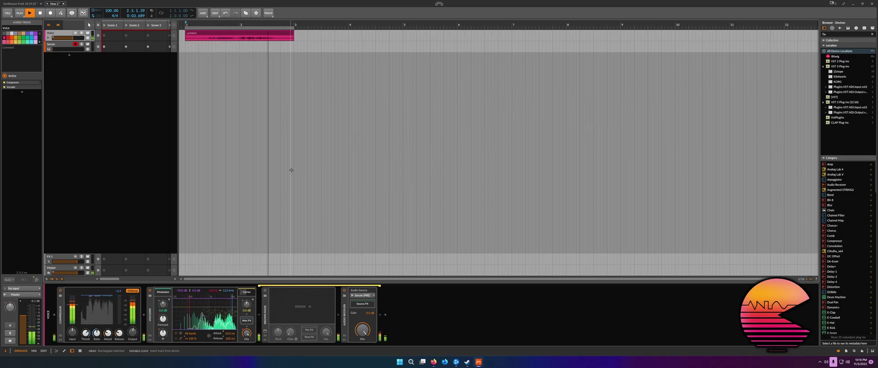
{"action": "key", "text": "space"}
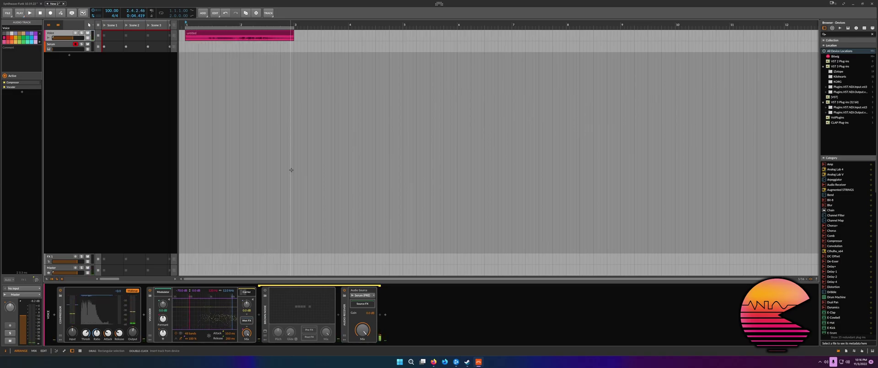
- Group the Voice and Serum tracks and name the group Vocoder
{"action": "left_click", "coordinate": [59, 46], "text": "shift"}
{"action": "right_click", "coordinate": [59, 46]}
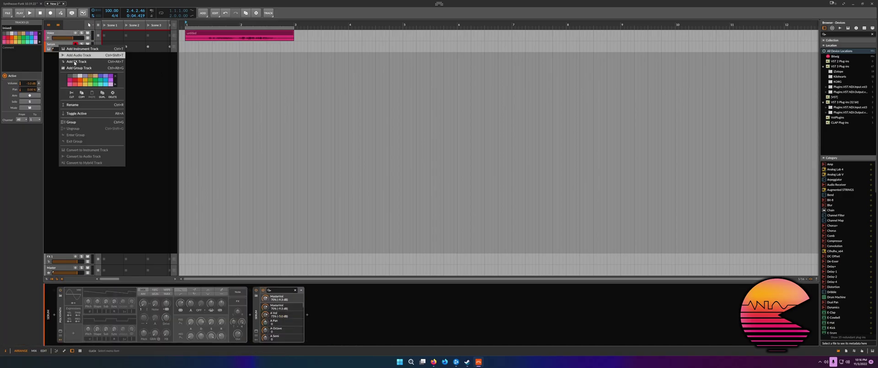
{"action": "left_click", "coordinate": [96, 122]}
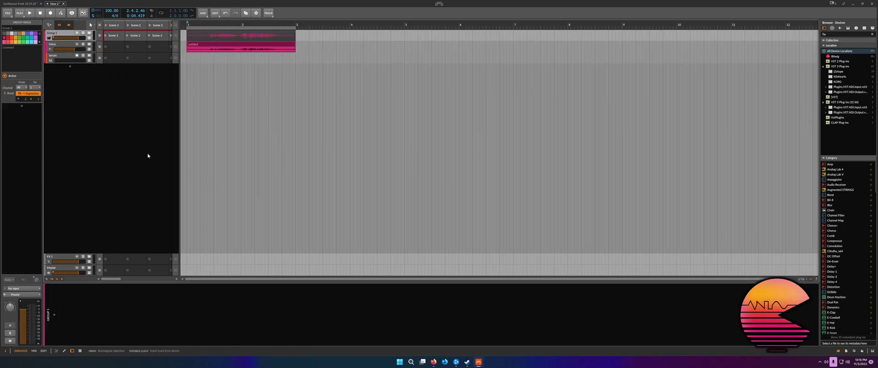
{"action": "left_click", "coordinate": [48, 39]}
{"action": "left_click", "coordinate": [48, 39]}
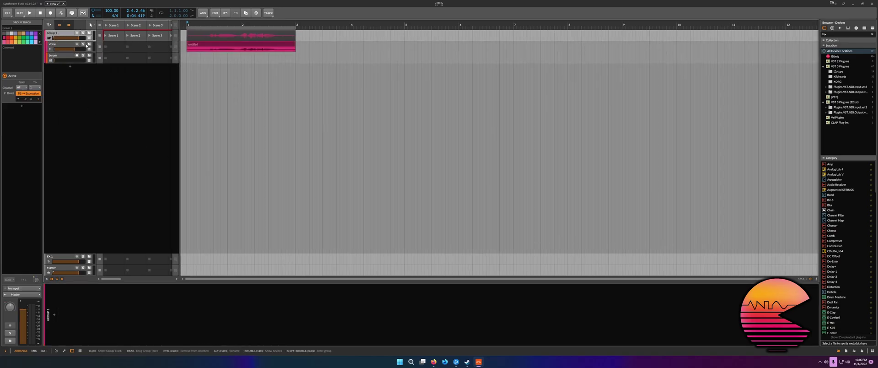
{"action": "left_click", "coordinate": [26, 27]}
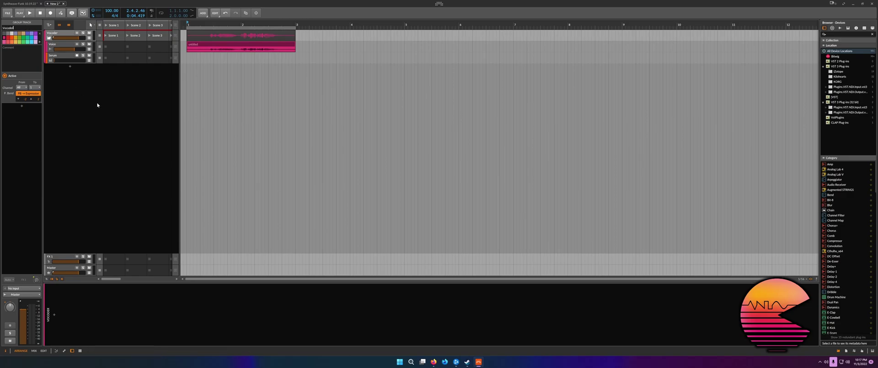
{"action": "key", "text": "Return"}
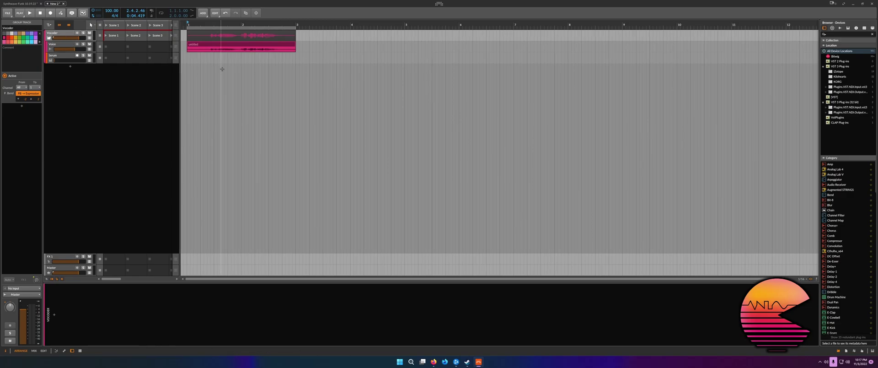
- Review the grouped tracks, then raise the Vocoder device's bands from 48 to 72
{"action": "left_click", "coordinate": [64, 56]}
{"action": "left_click", "coordinate": [65, 47]}
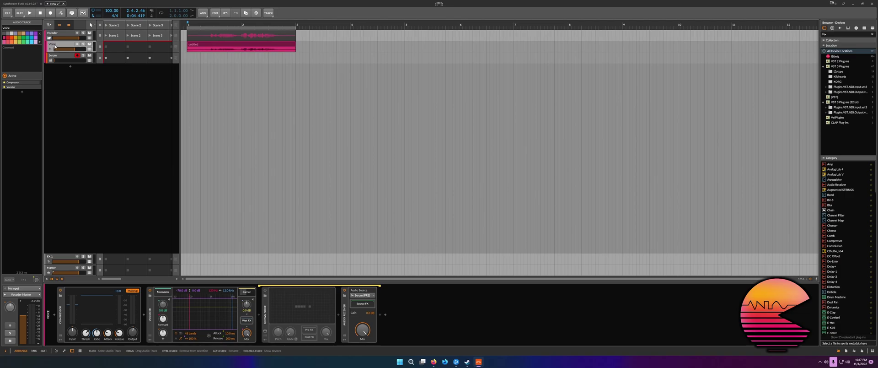
{"action": "left_click", "coordinate": [60, 57]}
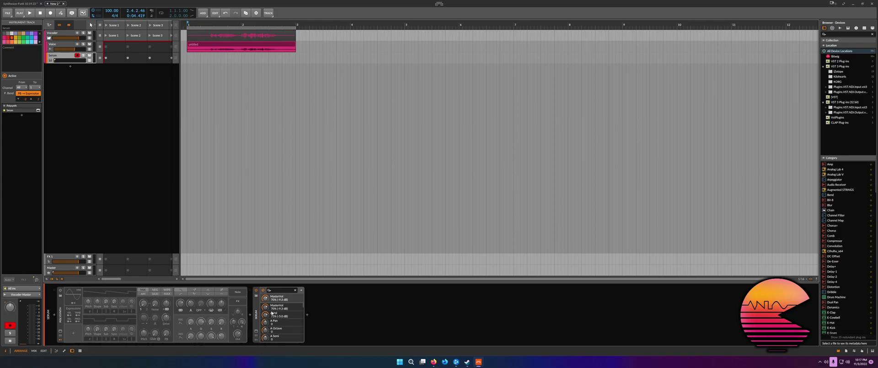
{"action": "left_click", "coordinate": [194, 48]}
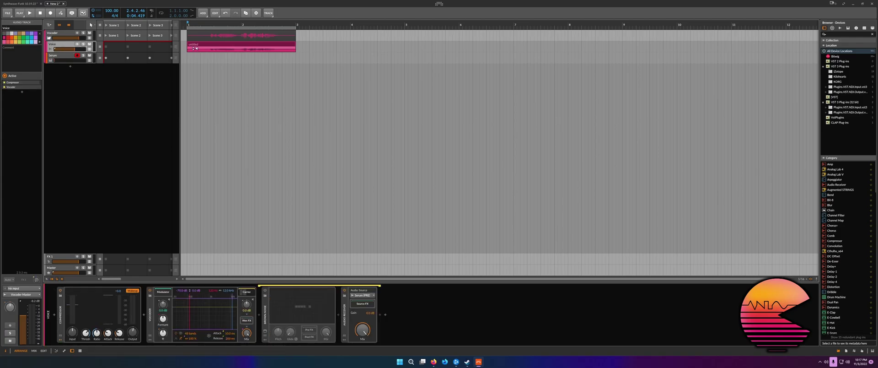
{"action": "left_click", "coordinate": [195, 48]}
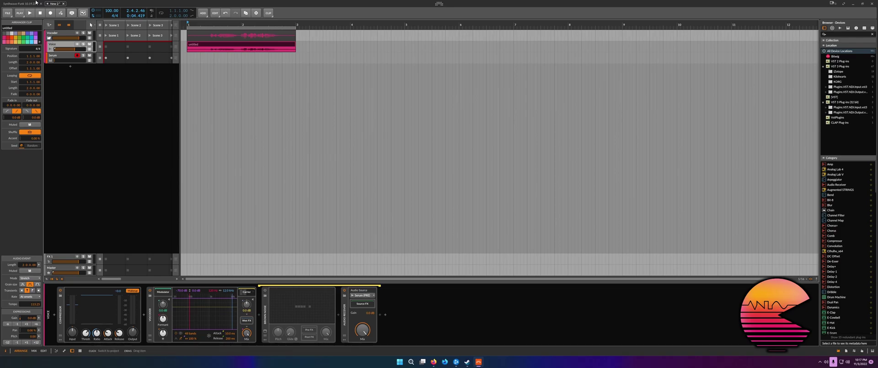
{"action": "left_click", "coordinate": [49, 38]}
{"action": "left_click", "coordinate": [49, 39]}
{"action": "left_click", "coordinate": [49, 38]}
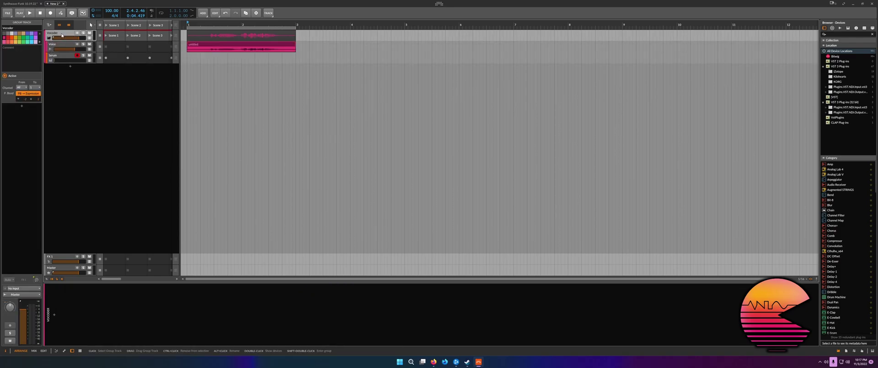
{"action": "right_click", "coordinate": [61, 33]}
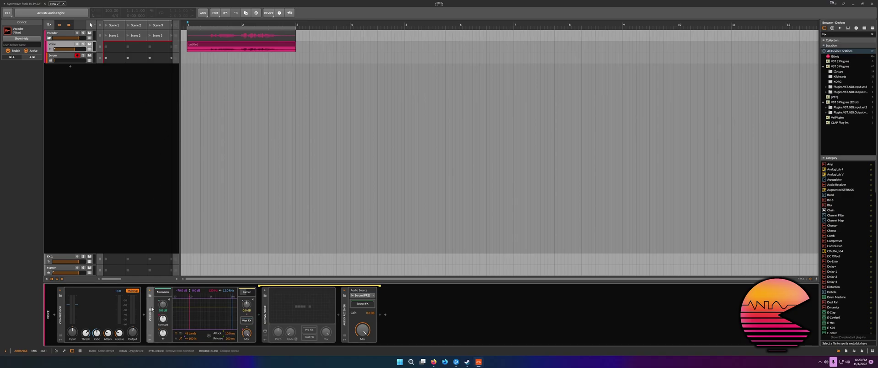
{"action": "left_click_drag", "start_coordinate": [191, 336], "coordinate": [191, 330]}
- Insert a Delay-2 device into the Vocoder group's device chain
{"action": "left_click", "coordinate": [59, 36]}
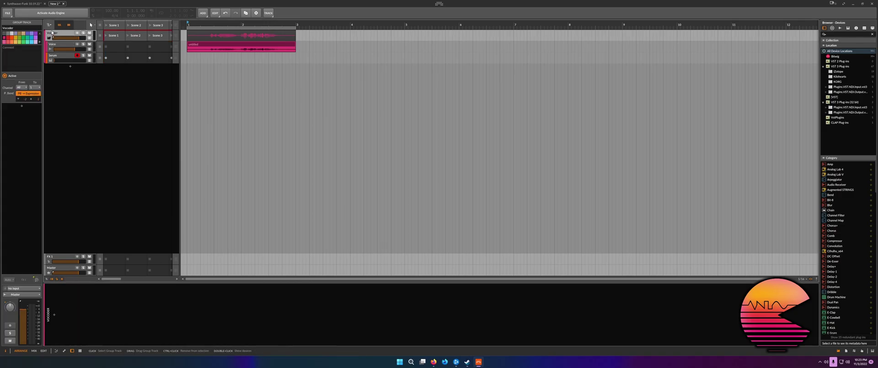
{"action": "left_click", "coordinate": [54, 314]}
{"action": "type", "text": "d"}
{"action": "double_click", "coordinate": [246, 144]}
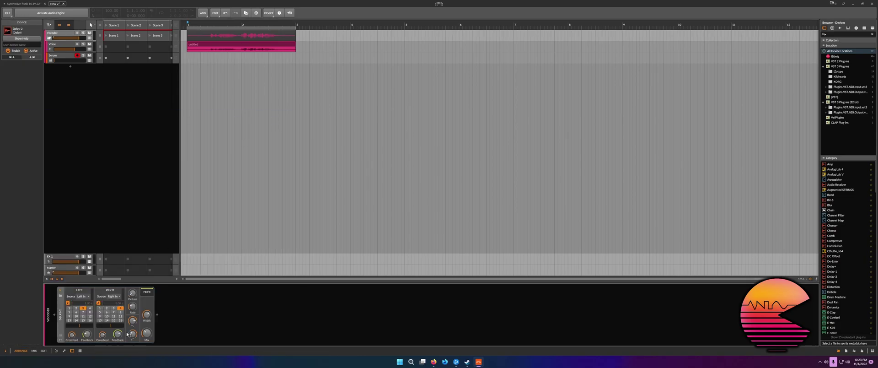
- Add a Reverb after the Delay-2, then select the Voice track
{"action": "left_click", "coordinate": [157, 314]}
{"action": "type", "text": "rev"}
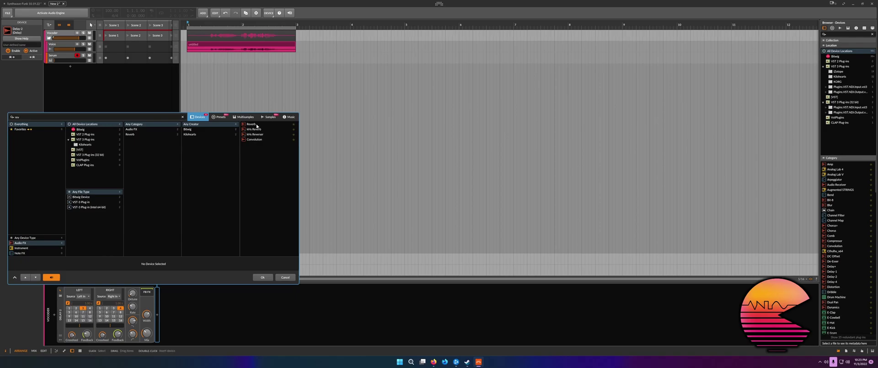
{"action": "double_click", "coordinate": [256, 125]}
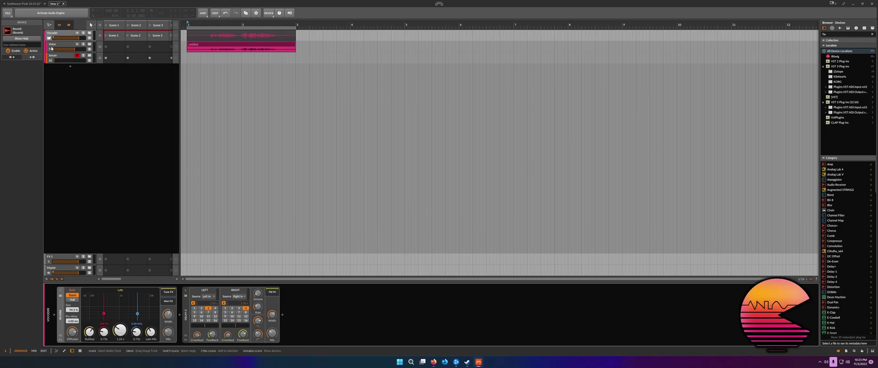
{"action": "left_click", "coordinate": [202, 47]}
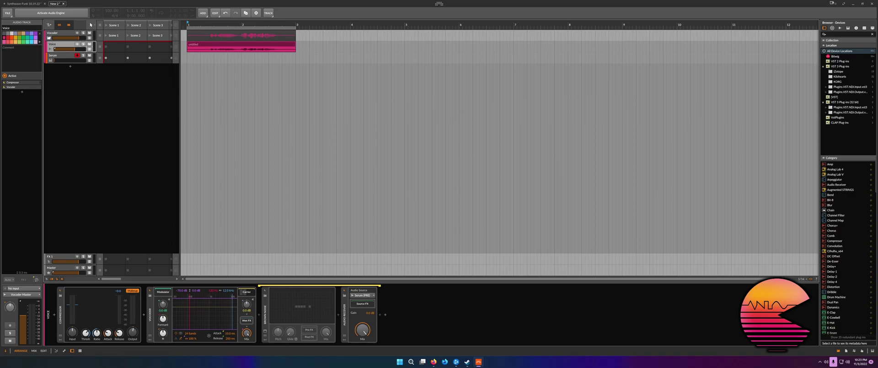
- In the Synthwave-Funk project, solo the Vocoder group and play then stop the song
{"action": "key", "text": "ctrl+Tab"}
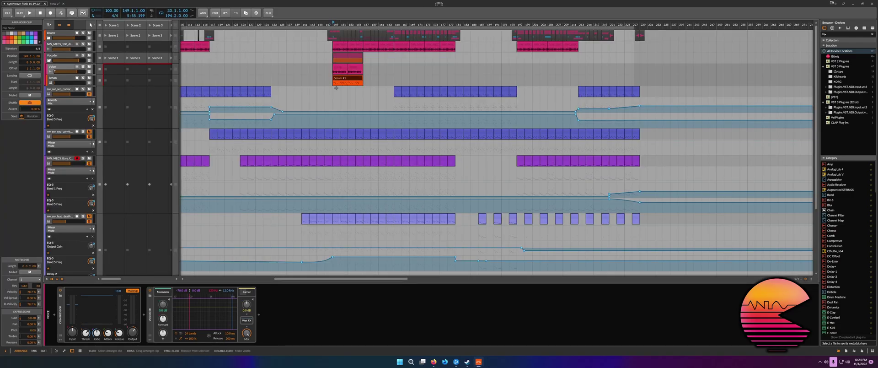
{"action": "left_click", "coordinate": [83, 56]}
{"action": "key", "text": "space"}
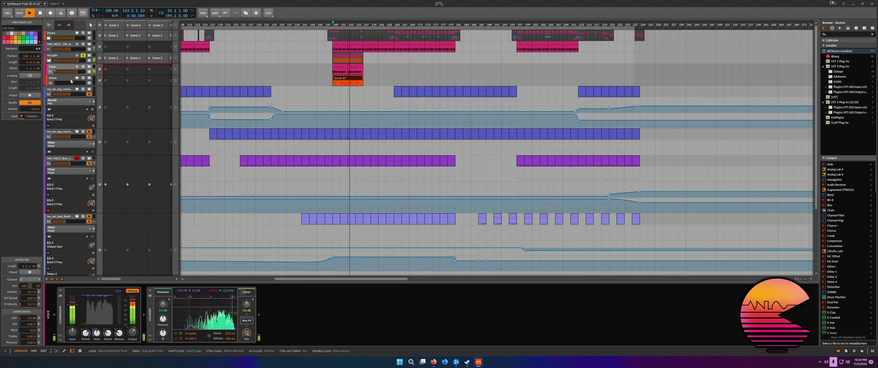
{"action": "key", "text": "space"}
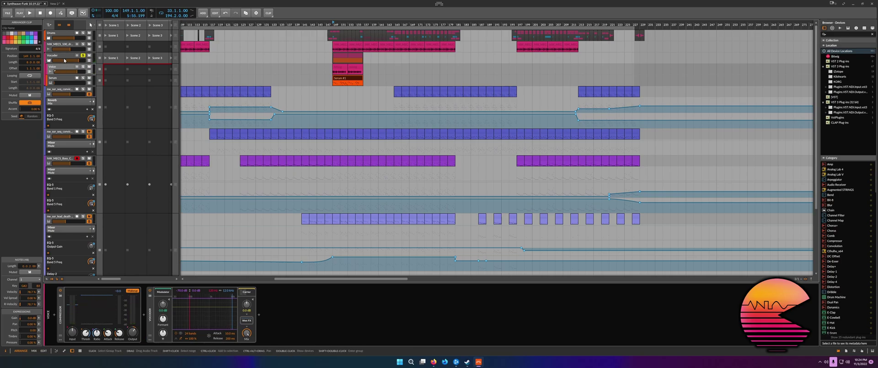
- Select the Voice track, then the Vocoder group to view its effects, then the voice clip
{"action": "left_click", "coordinate": [57, 68]}
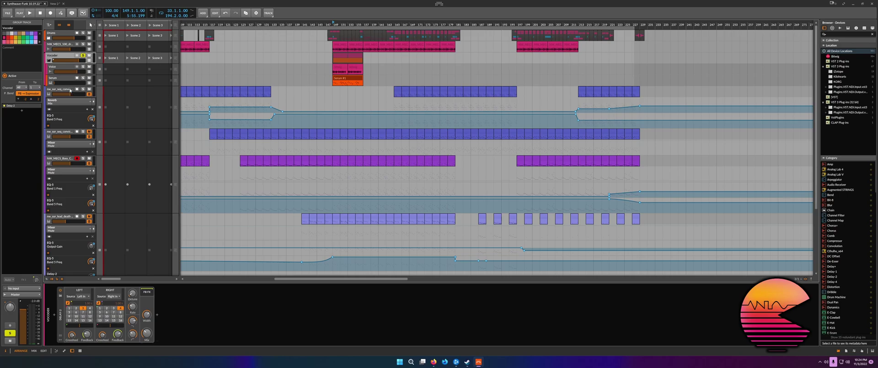
{"action": "left_click", "coordinate": [62, 55]}
{"action": "left_click", "coordinate": [57, 68]}
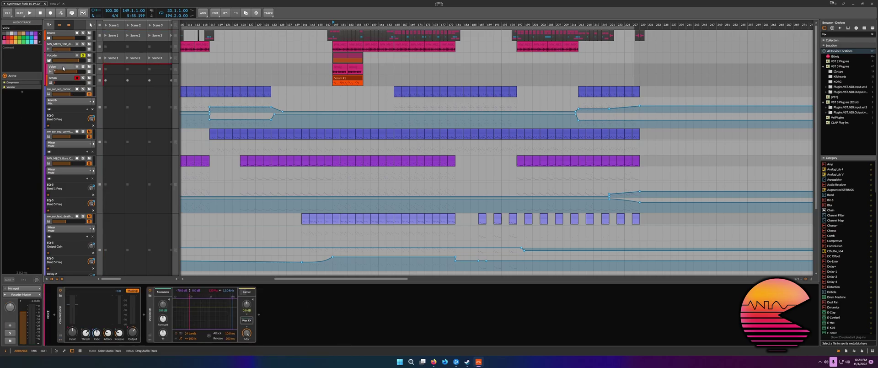
{"action": "left_click", "coordinate": [63, 56]}
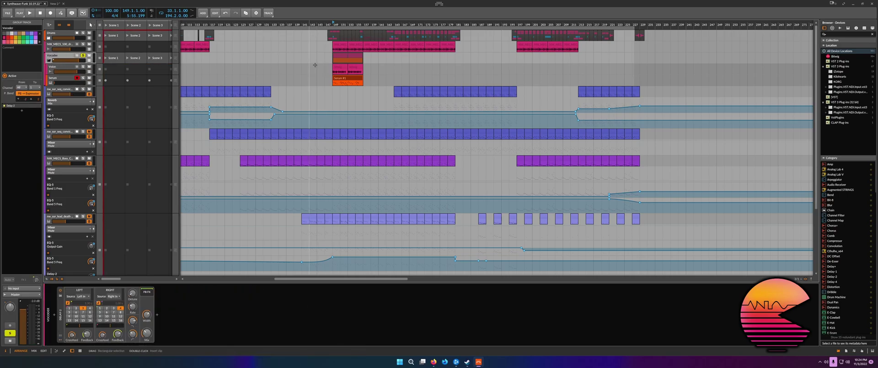
{"action": "left_click", "coordinate": [338, 70]}
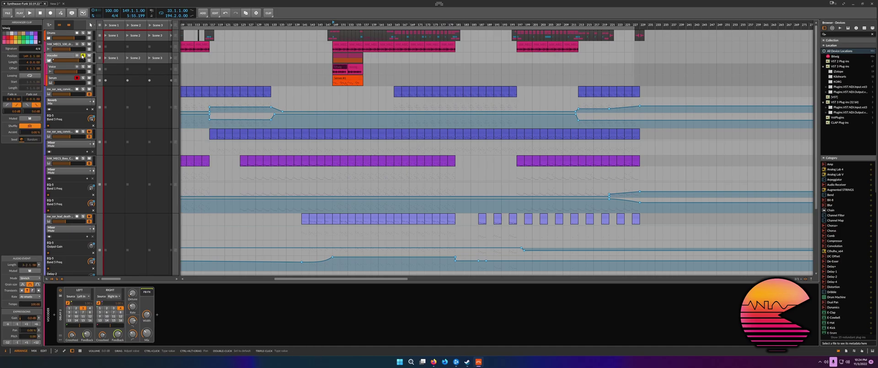